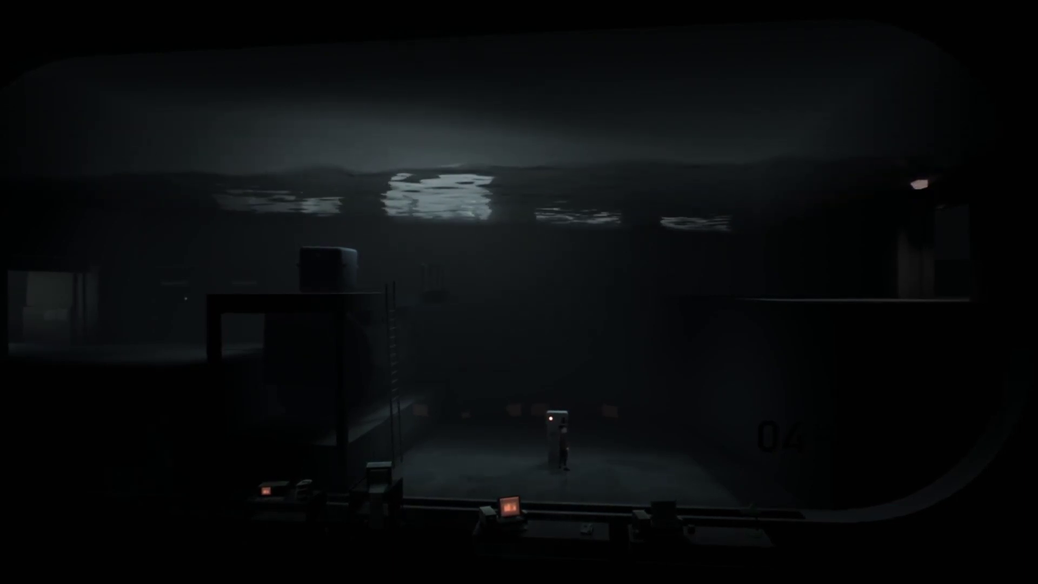
pyautogui.press('Left')
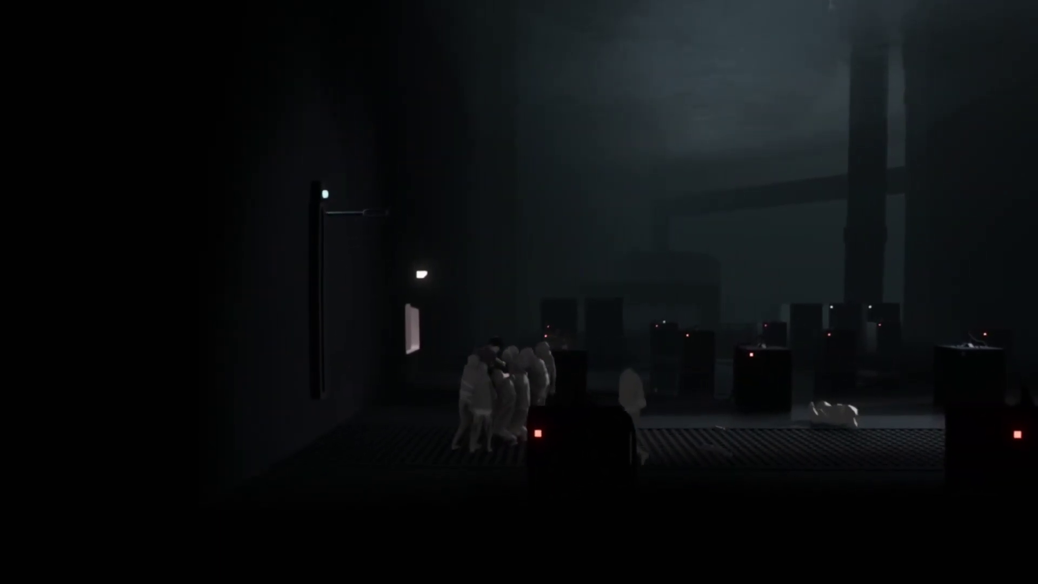
pyautogui.press('Right')
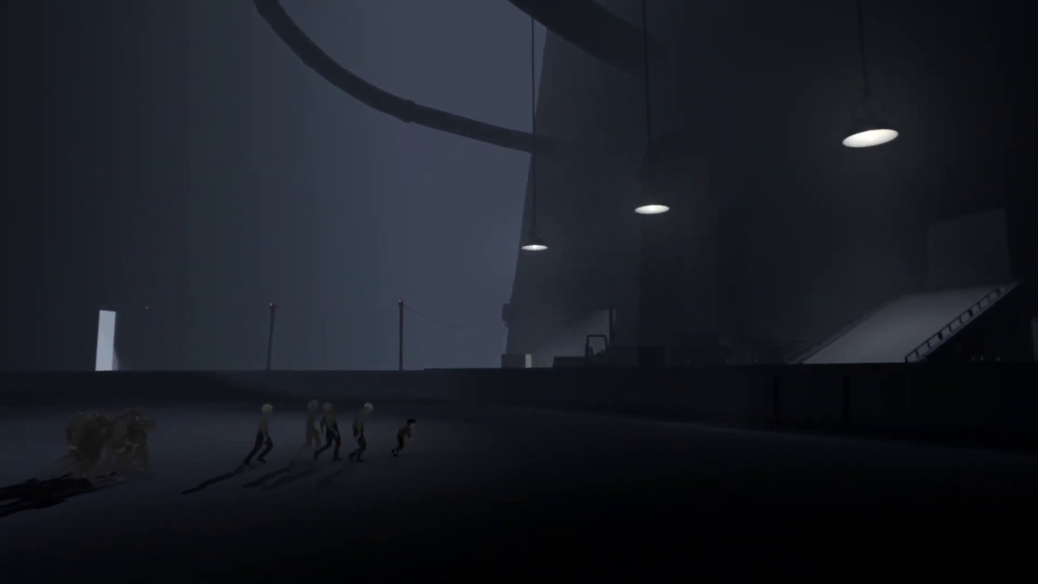
pyautogui.press('Right')
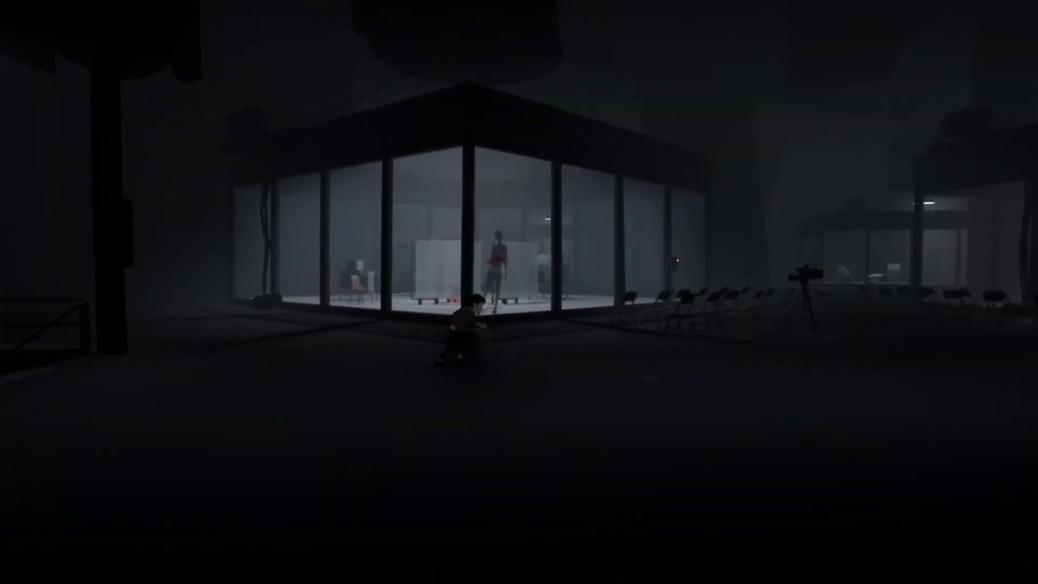
pyautogui.press('Right')
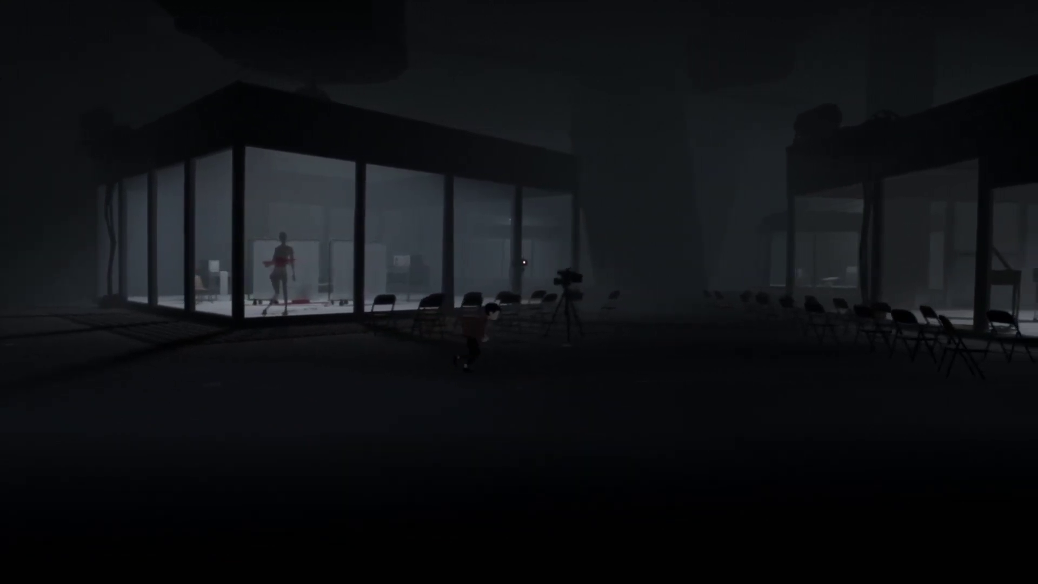
pyautogui.press('Right')
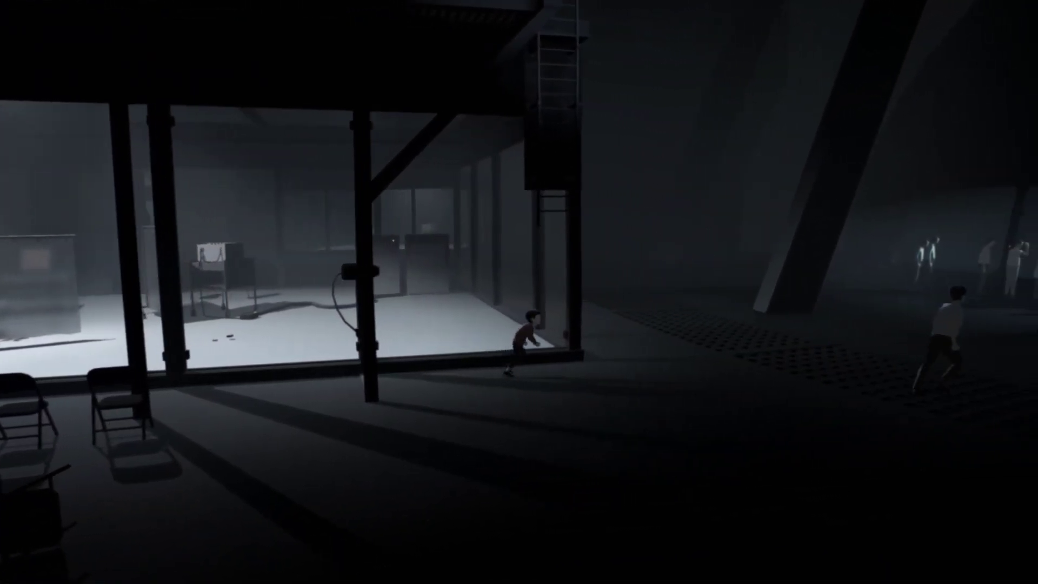
pyautogui.press('Right')
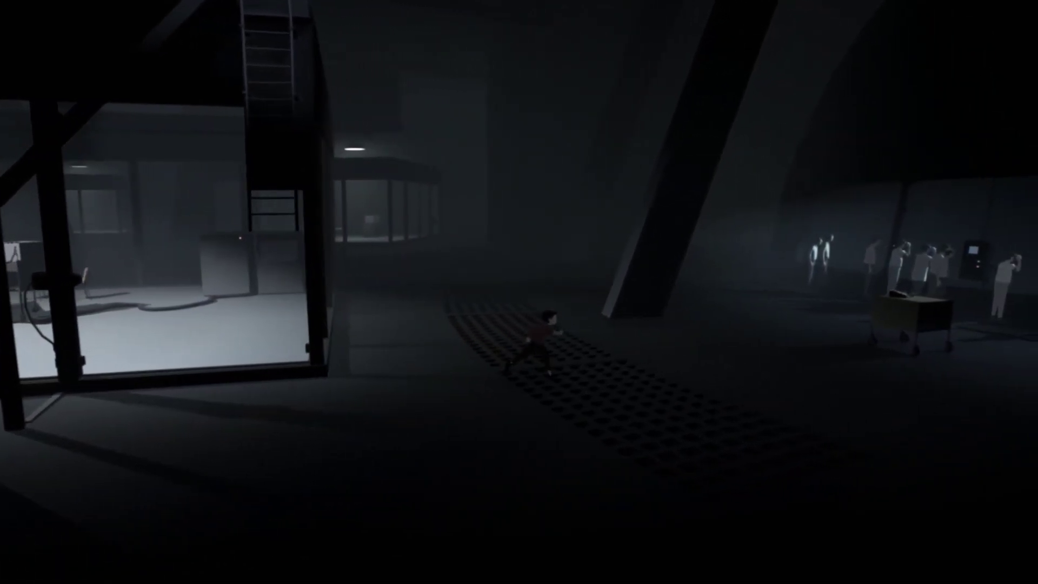
pyautogui.press('Right')
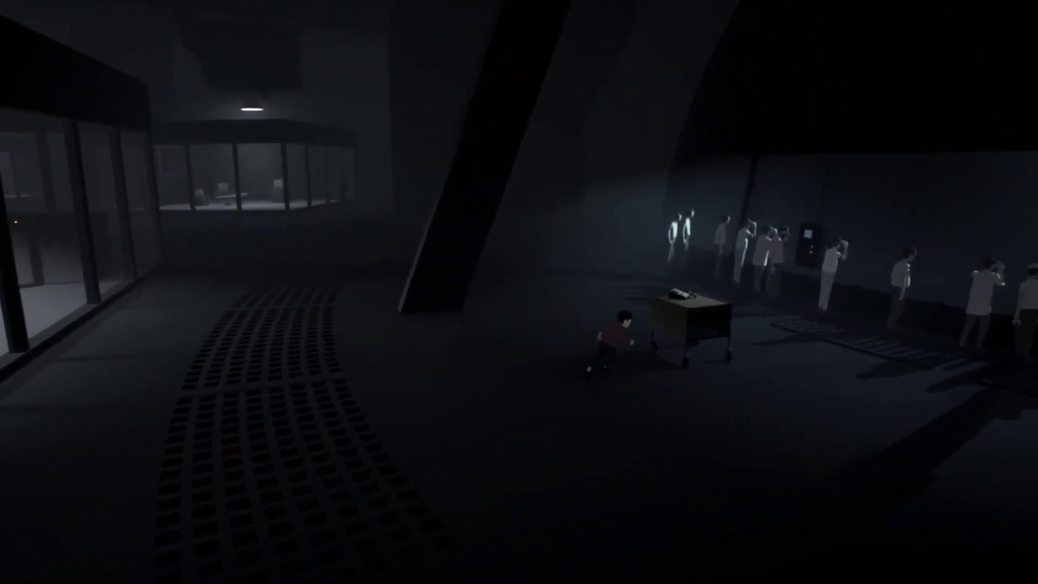
pyautogui.press('Right')
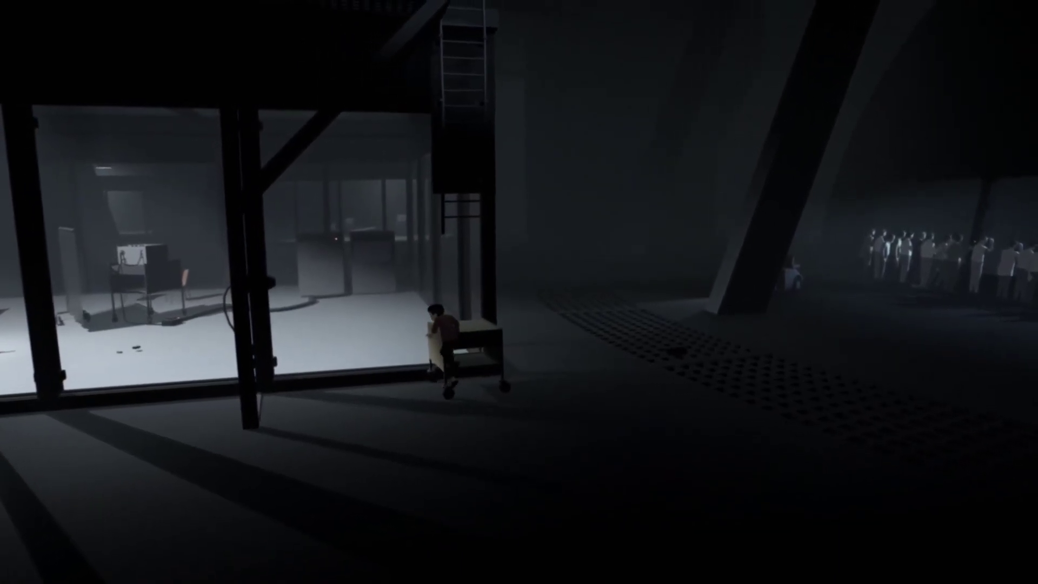
pyautogui.press('Up')
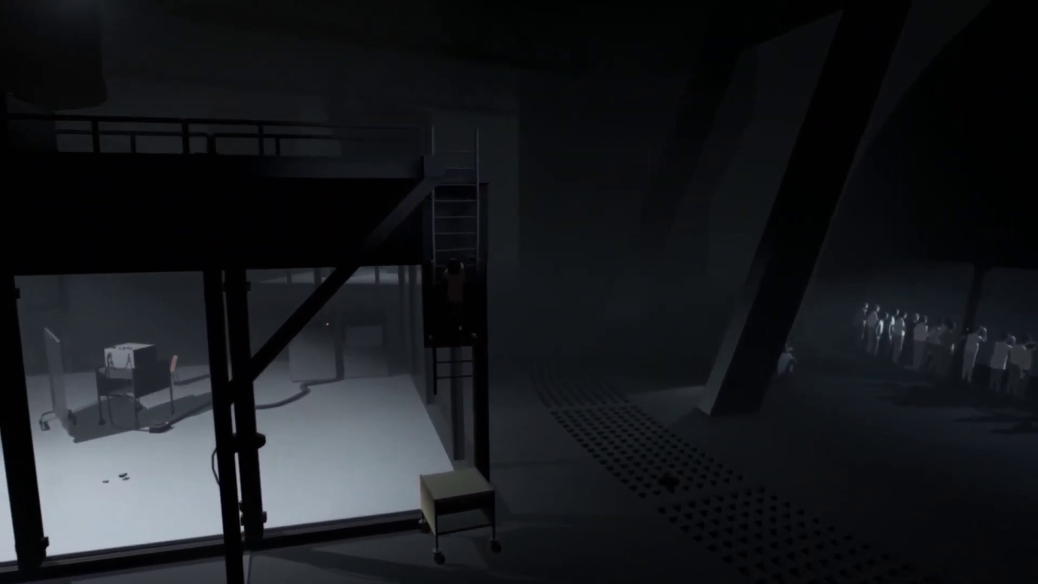
pyautogui.press('Up')
pyautogui.press('Left')
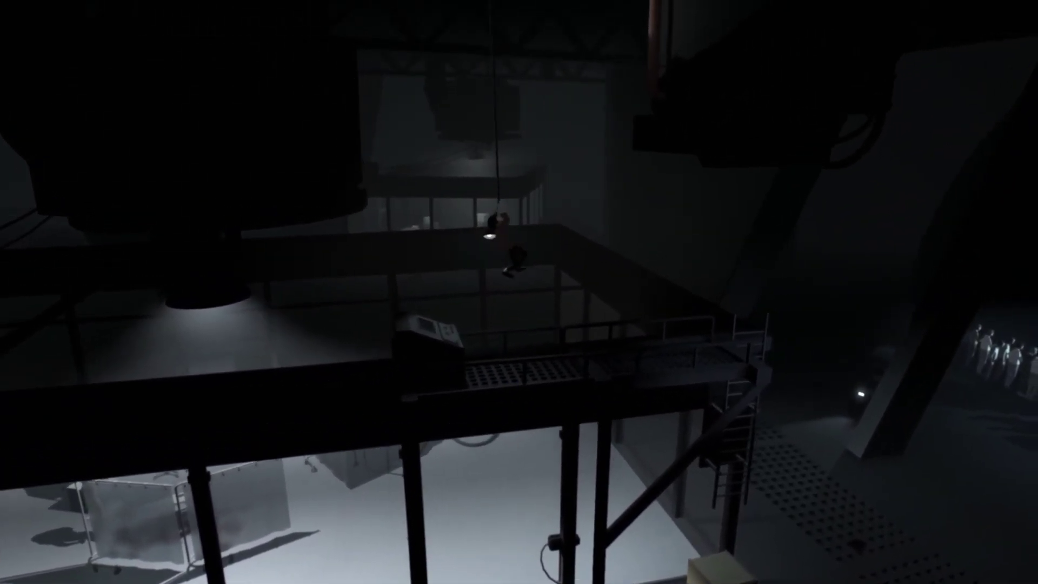
pyautogui.press('Up')
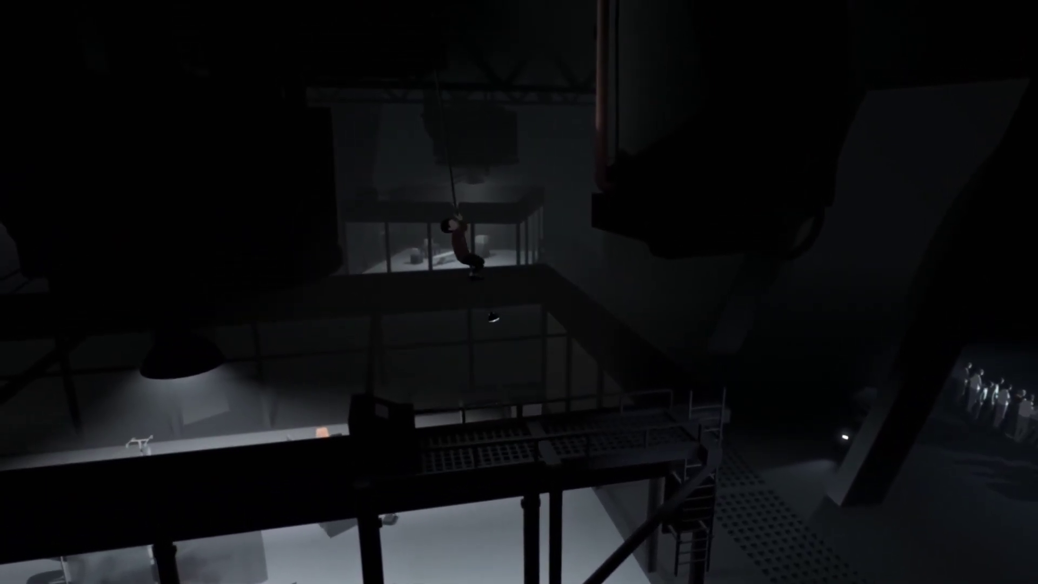